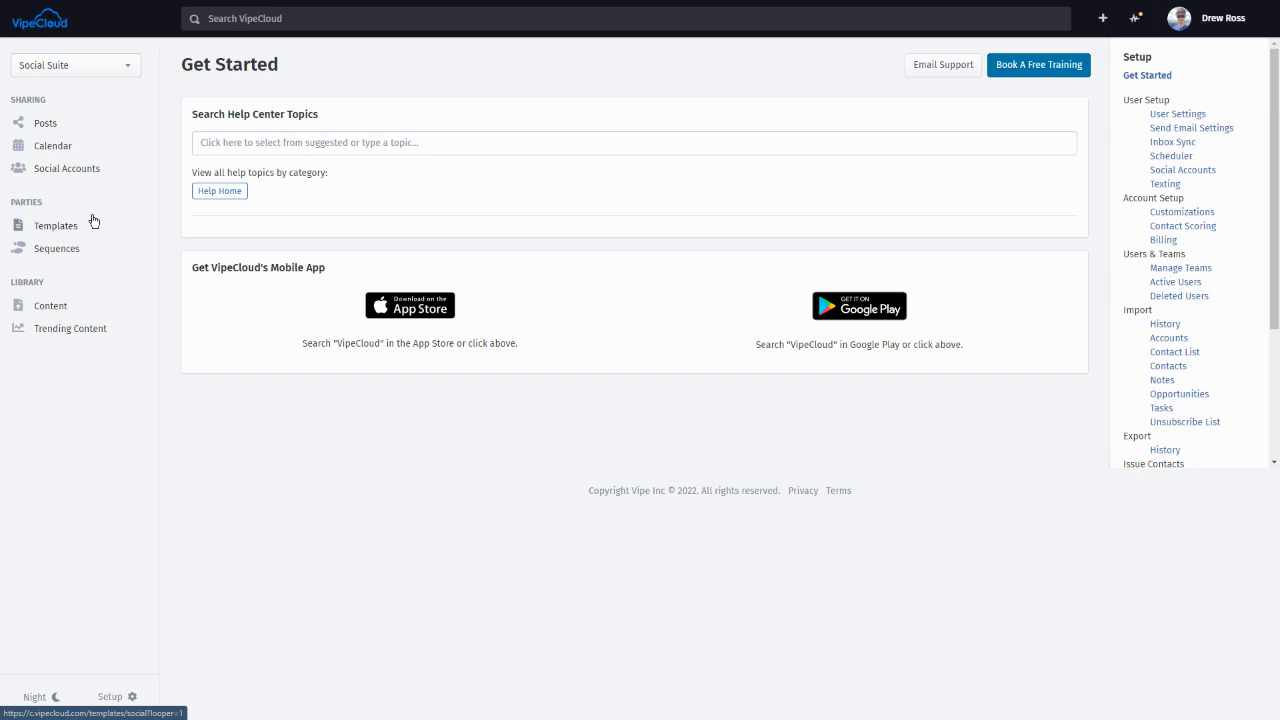
# - Go to the Social Sequences list and start creating a new sequence
pyautogui.click(55, 252)
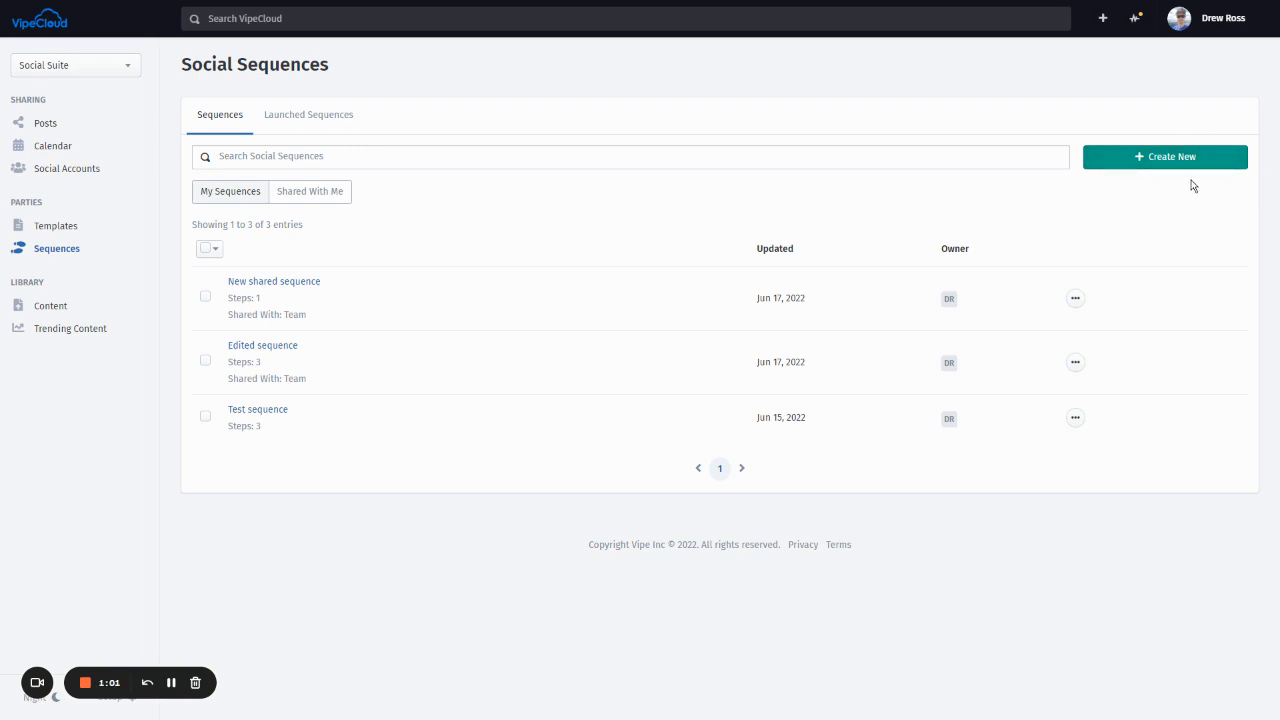
pyautogui.click(1160, 162)
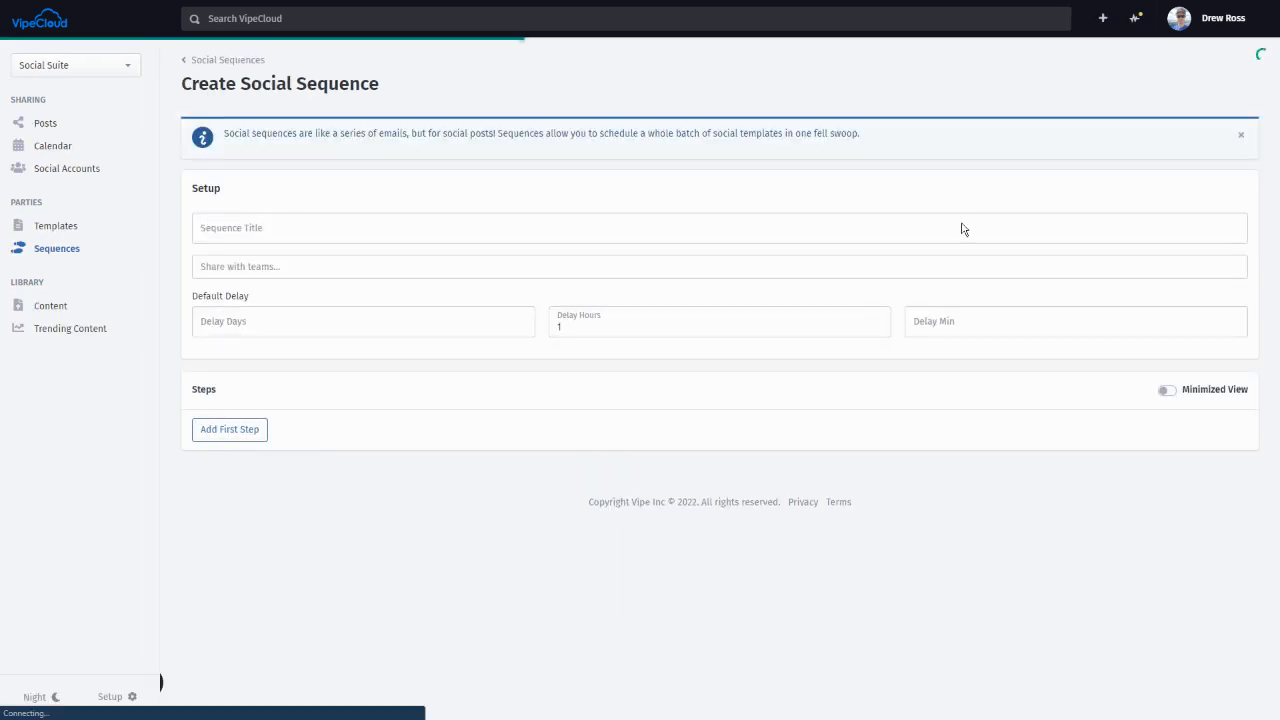
# - Enter 'New Social Sequence' as the sequence title
pyautogui.click(232, 236)
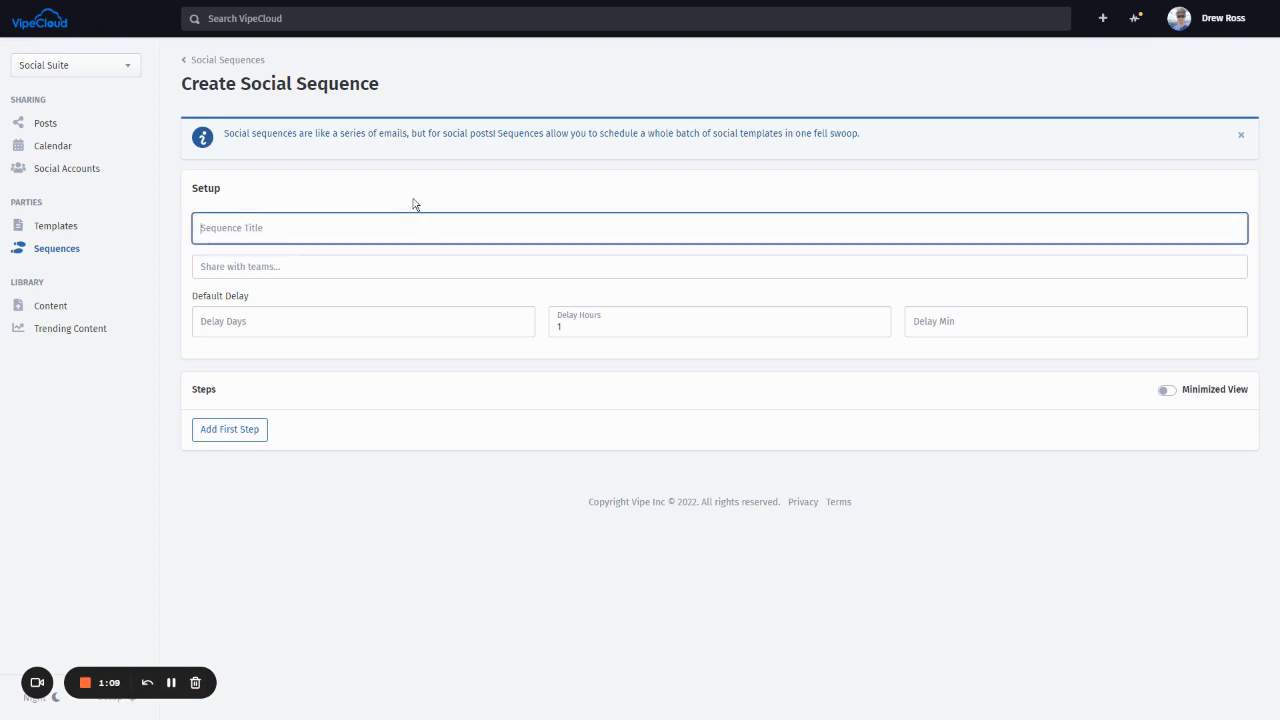
pyautogui.write('New Social ')
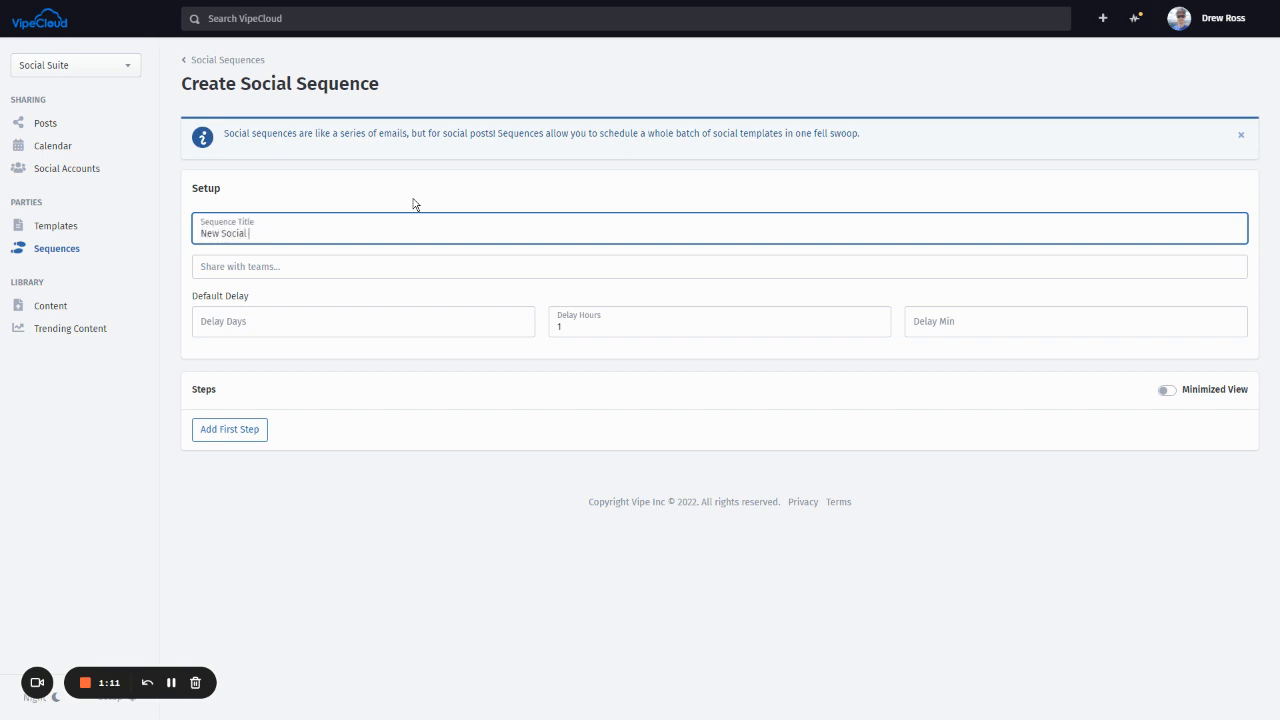
pyautogui.write('Sequence')
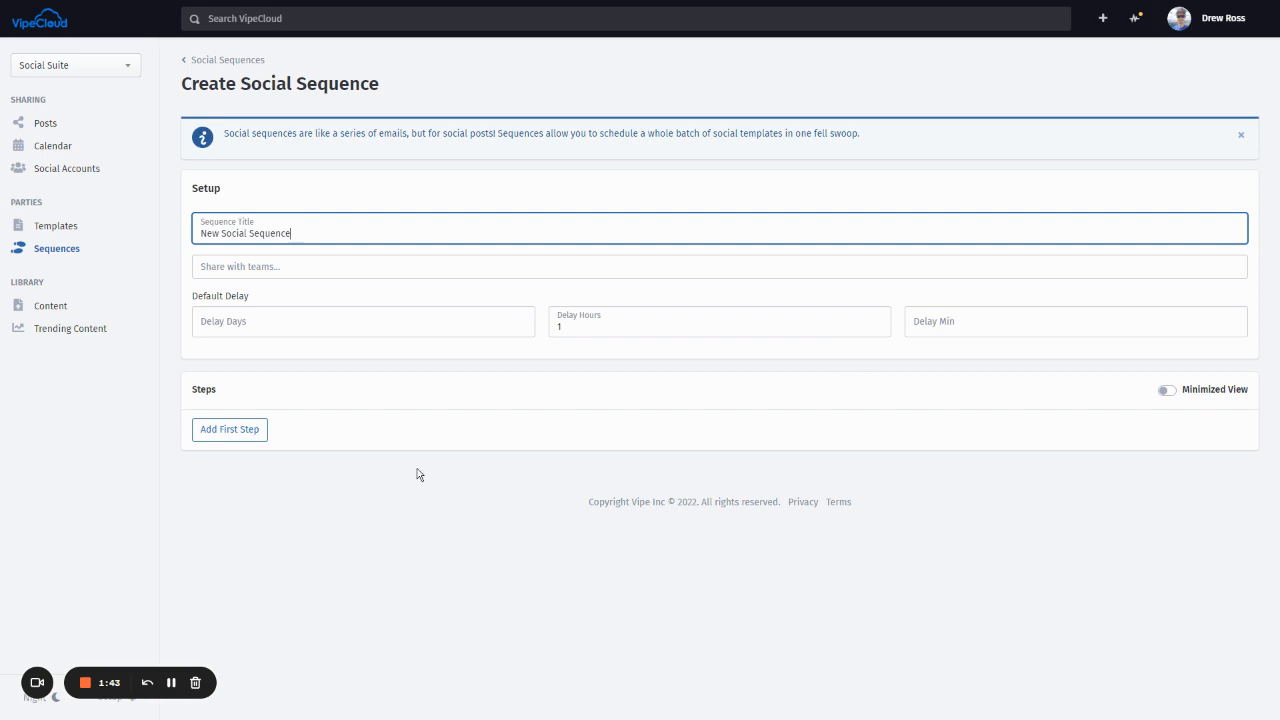
# - Add the Example post template as Step 1, then begin adding another step
pyautogui.click(209, 431)
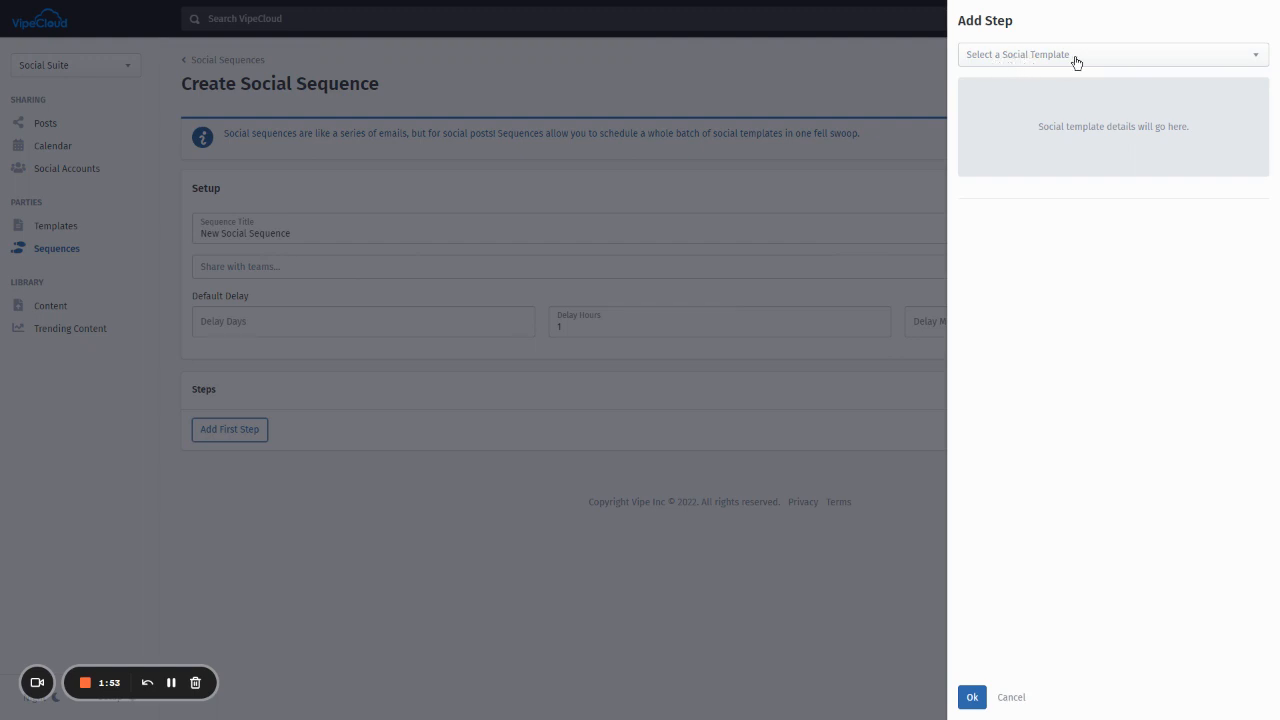
pyautogui.click(1022, 65)
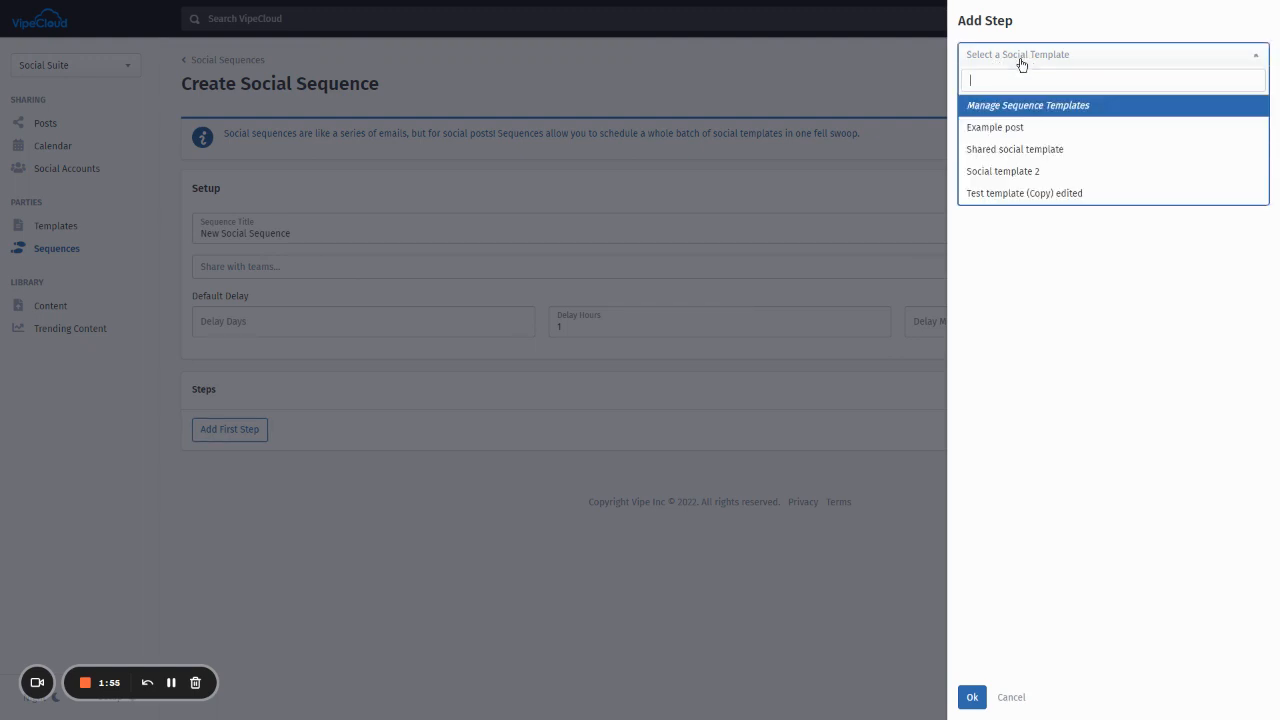
pyautogui.click(1020, 127)
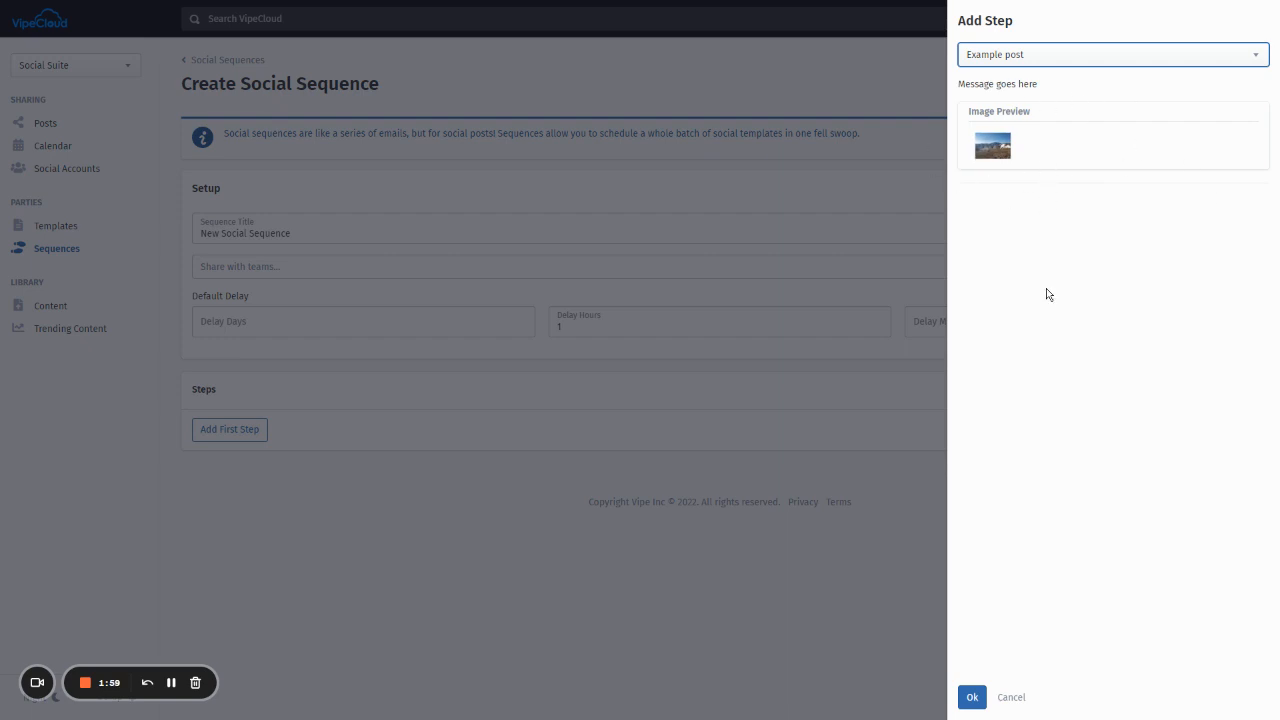
pyautogui.click(972, 697)
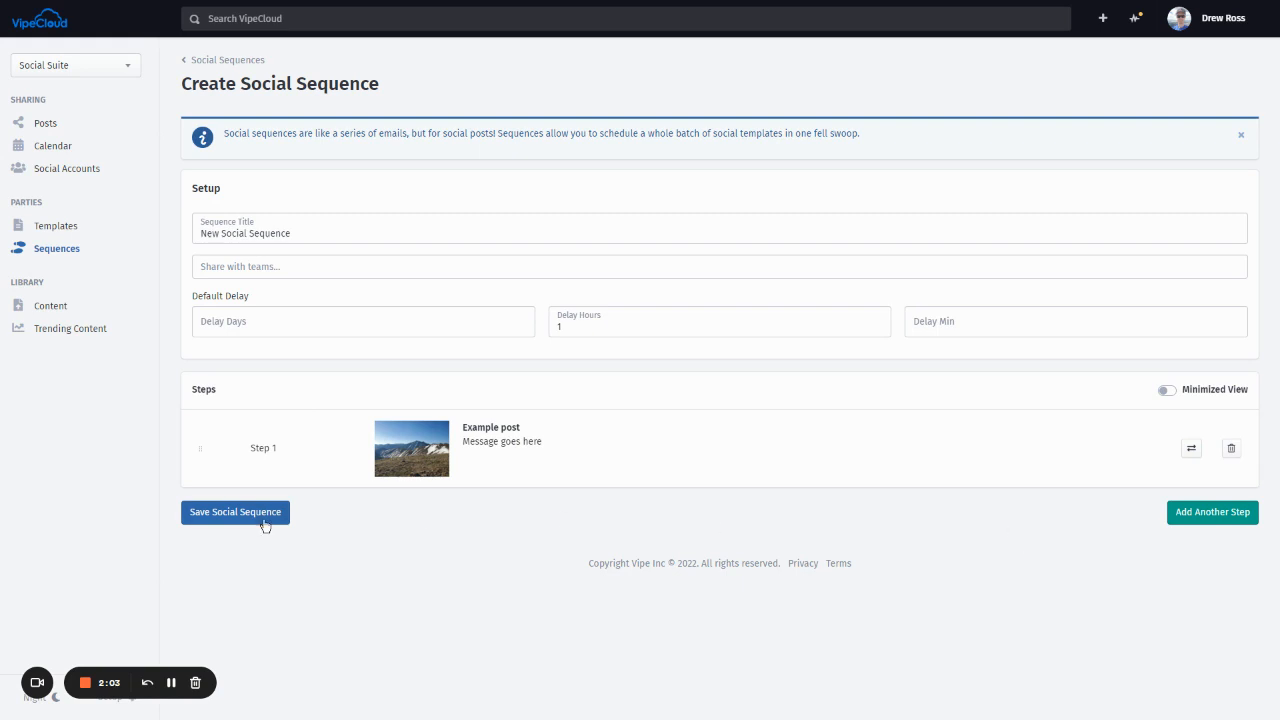
pyautogui.click(1196, 522)
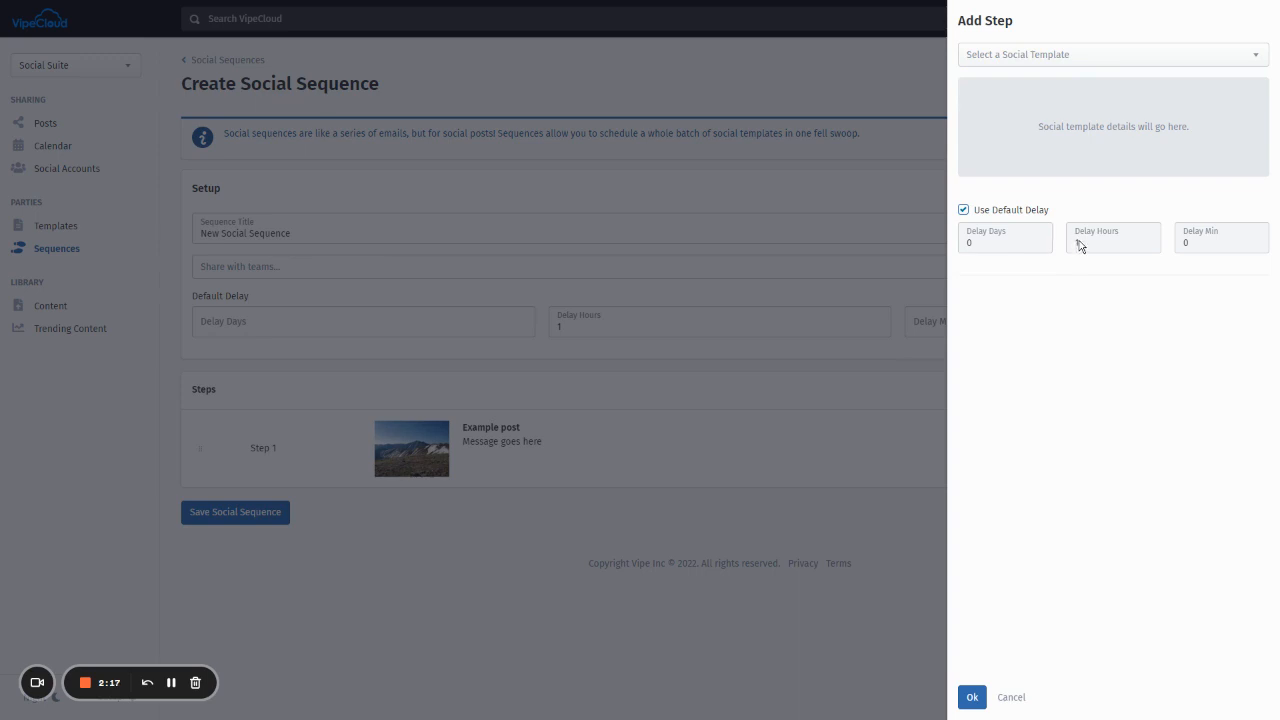
# - Add Social template 2 as Step 2 with a custom 2-hour delay
pyautogui.click(964, 211)
pyautogui.click(1093, 241)
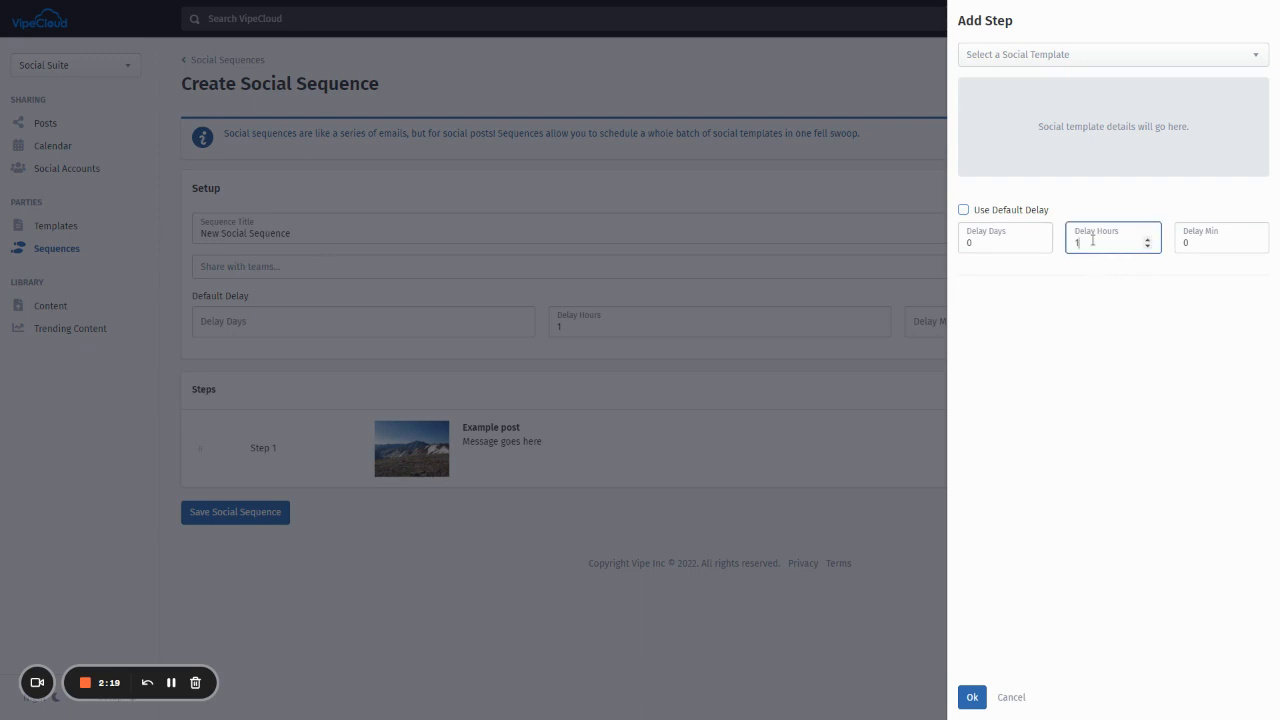
pyautogui.press('BackSpace')
pyautogui.write('2')
pyautogui.click(1014, 54)
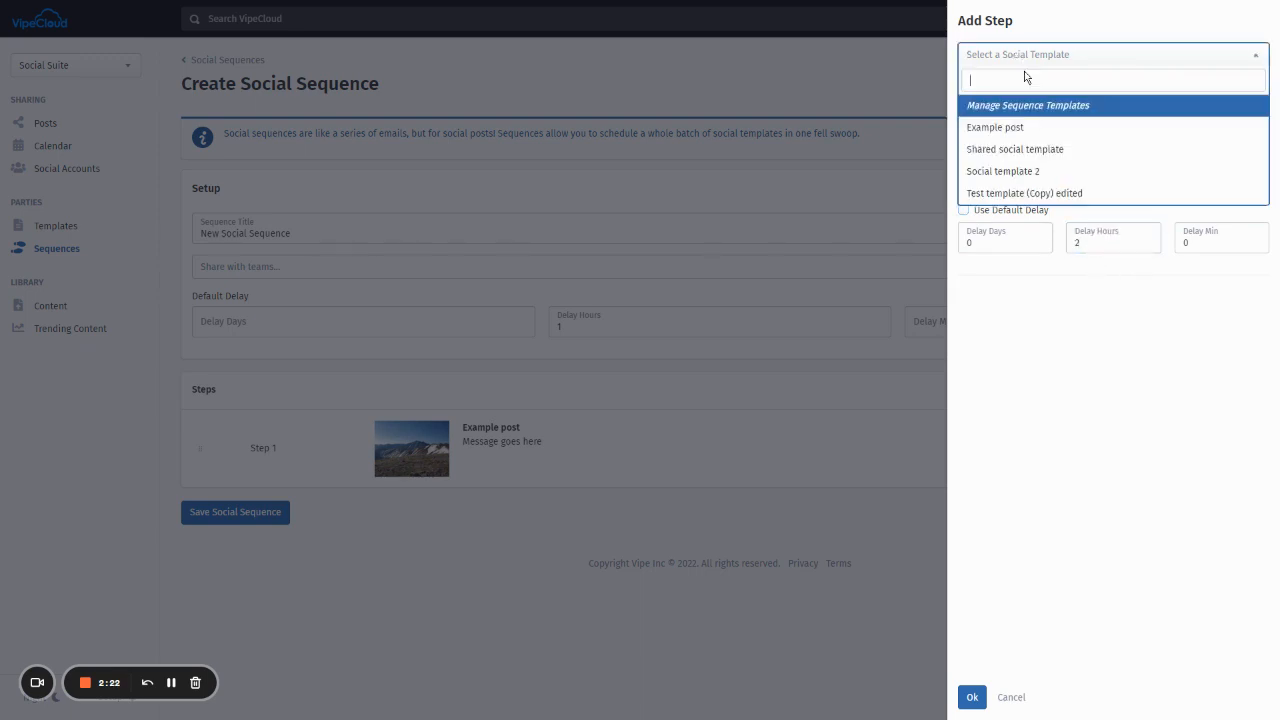
pyautogui.click(1058, 172)
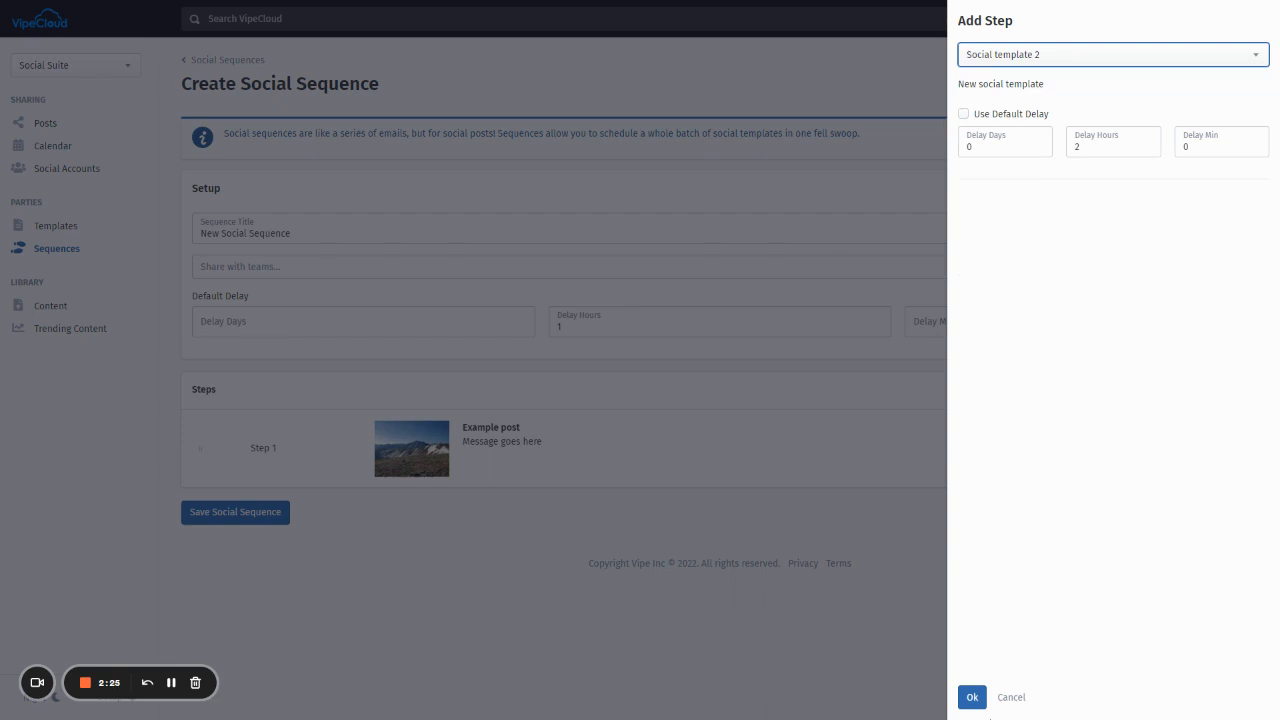
pyautogui.click(972, 697)
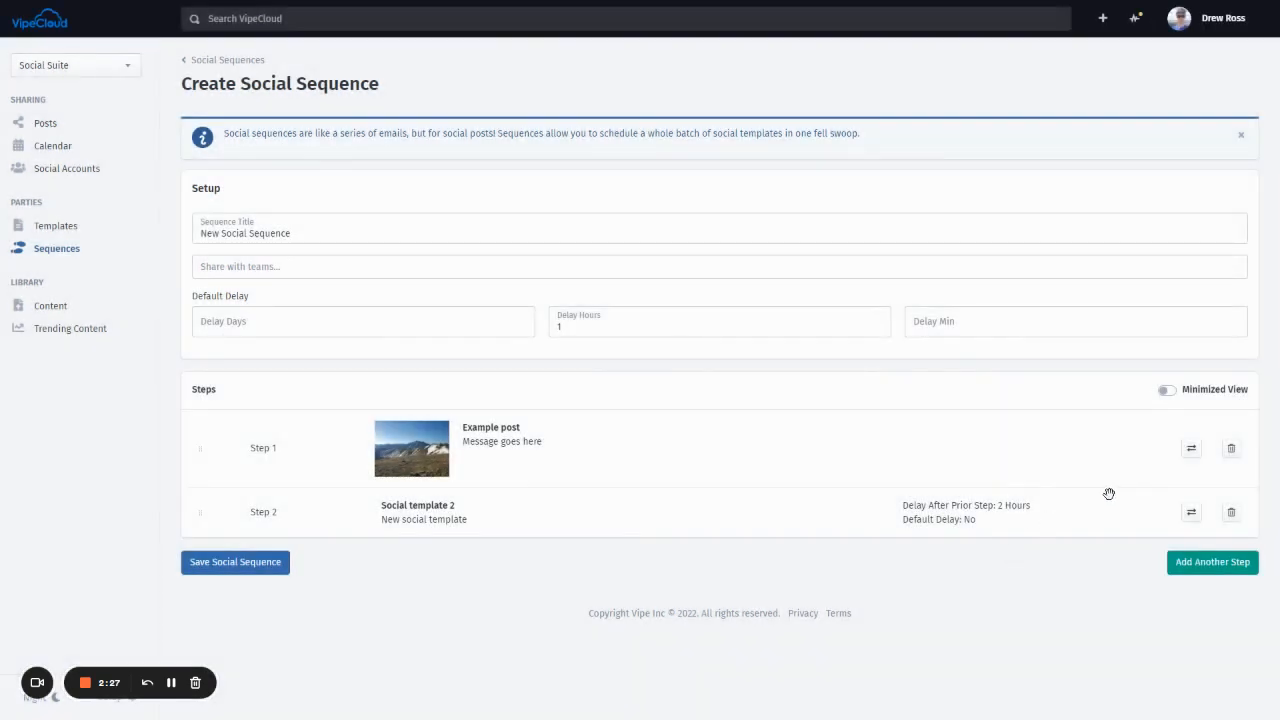
pyautogui.click(1191, 513)
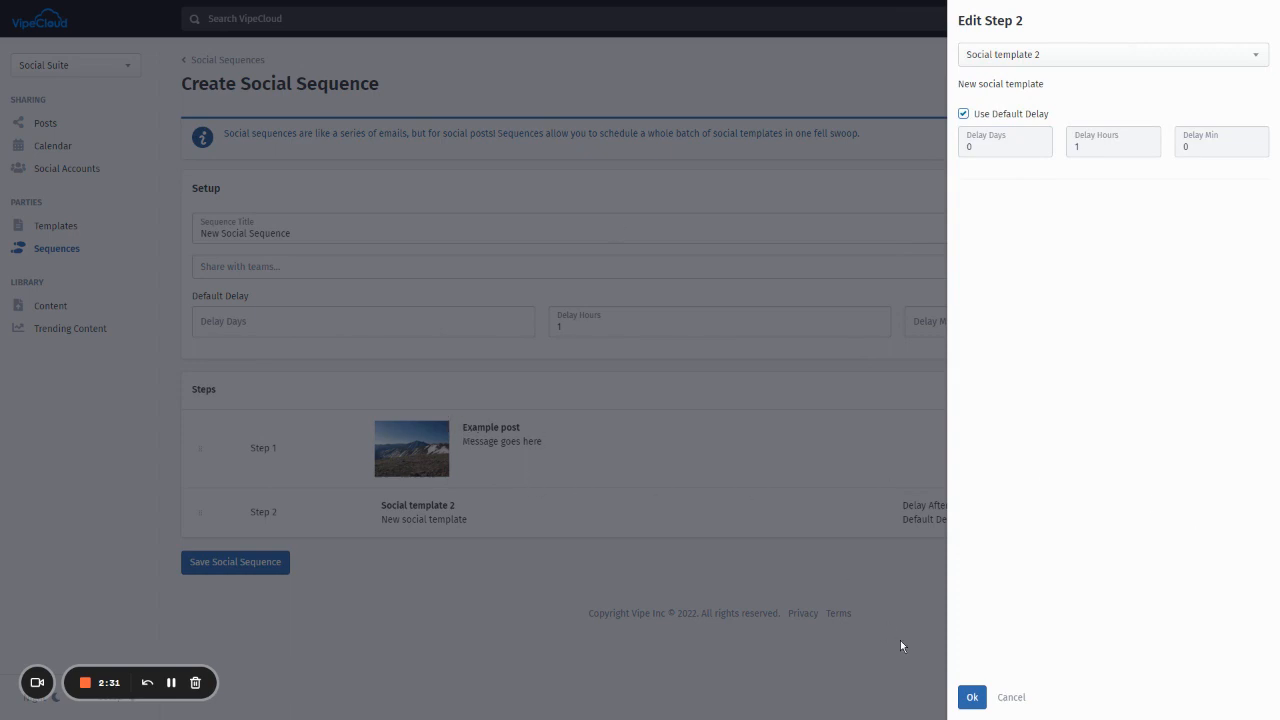
pyautogui.click(1012, 698)
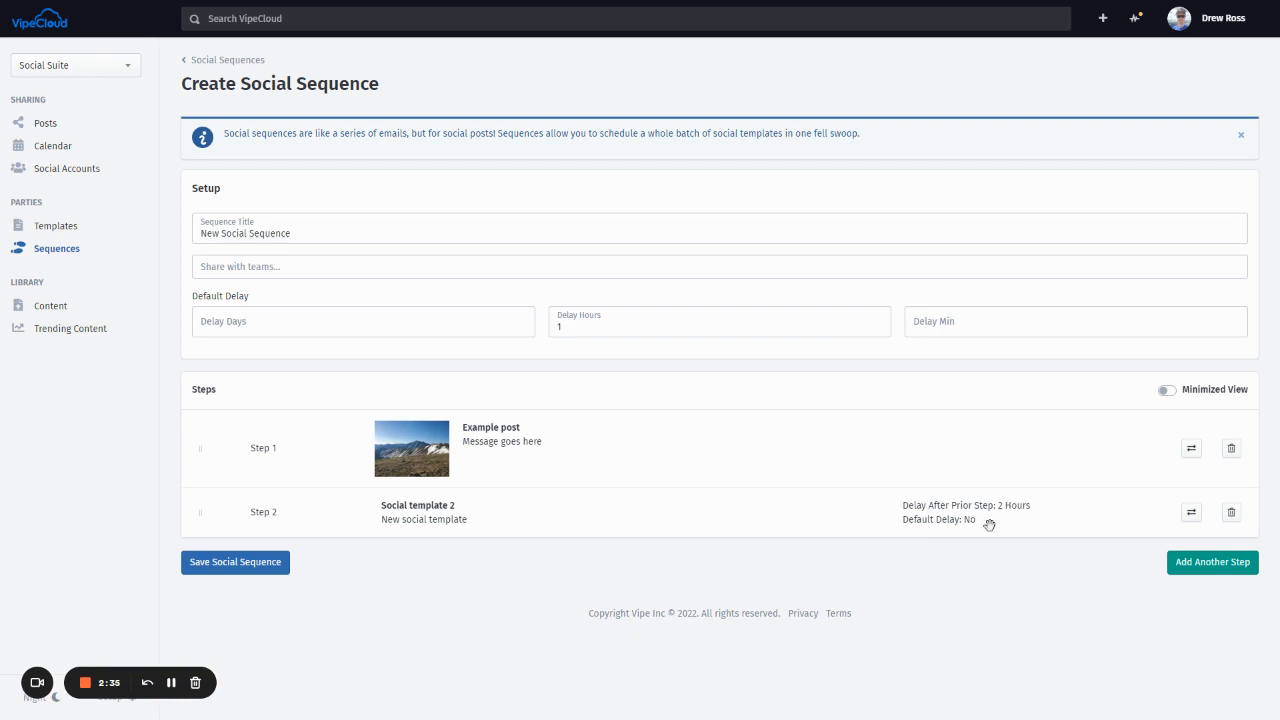
# - Add Test template (Copy) edited as Step 3 with the default 1-hour delay
pyautogui.click(1211, 562)
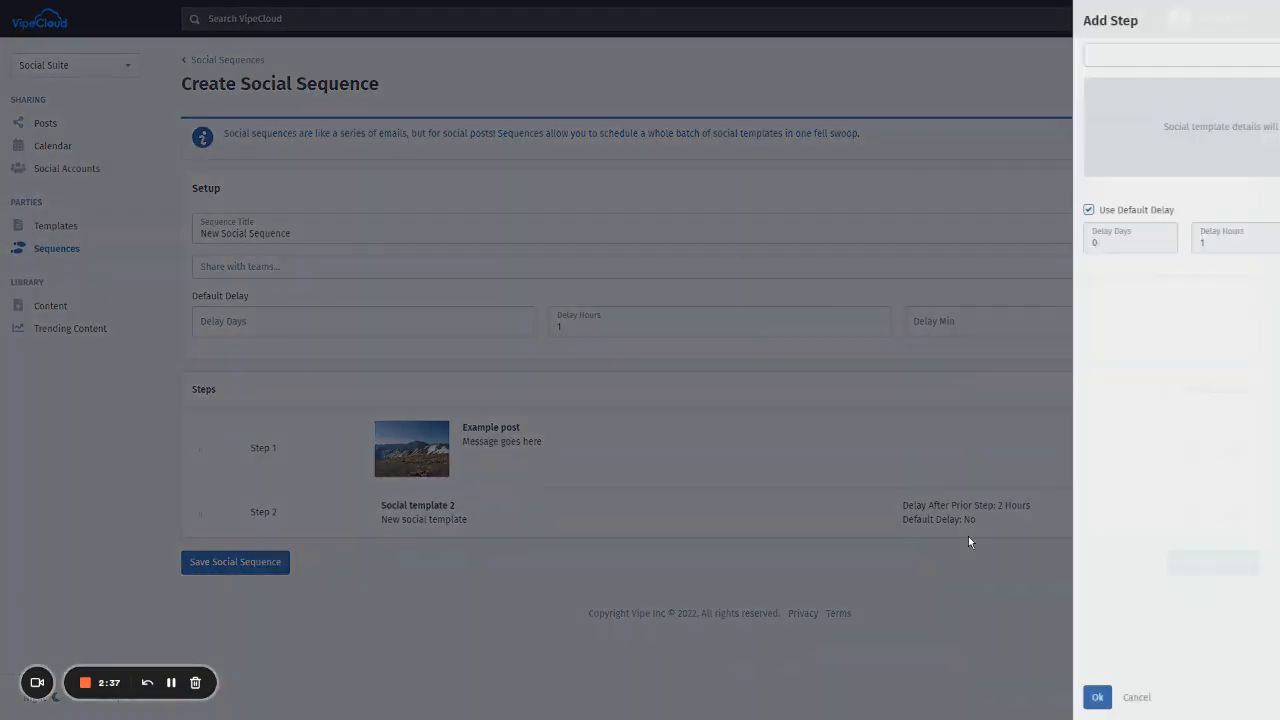
pyautogui.click(1071, 64)
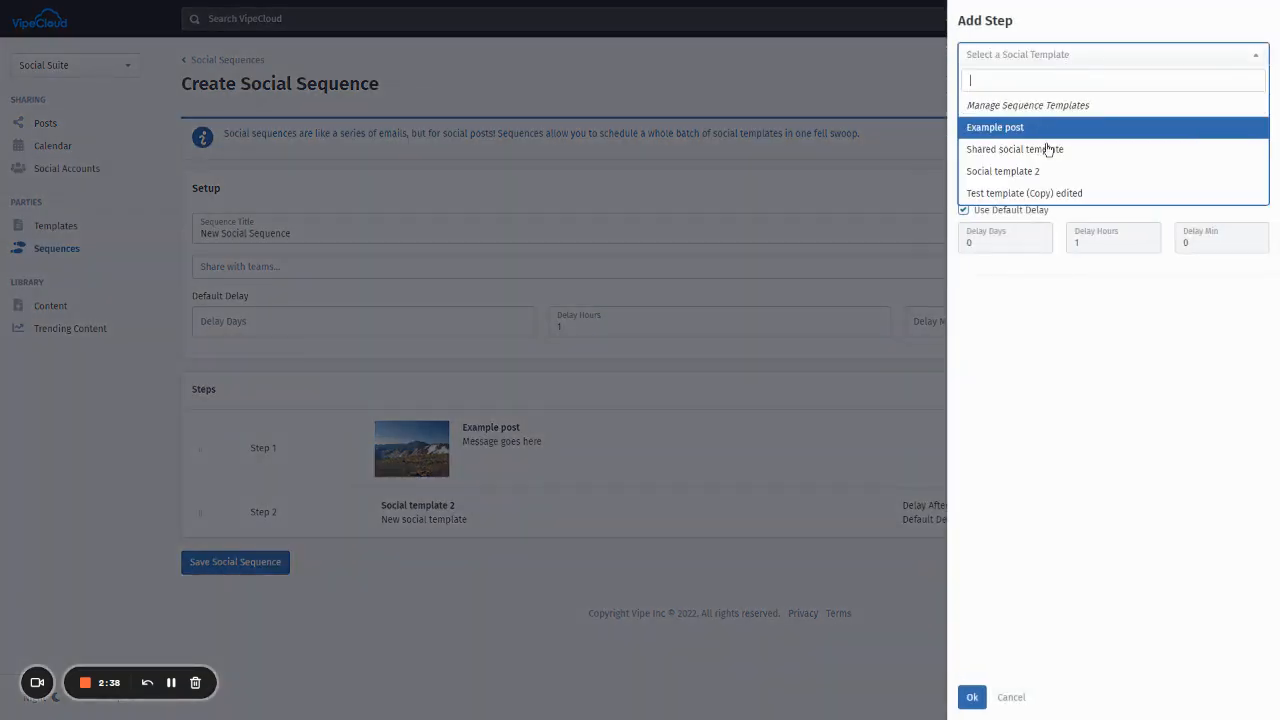
pyautogui.click(1051, 194)
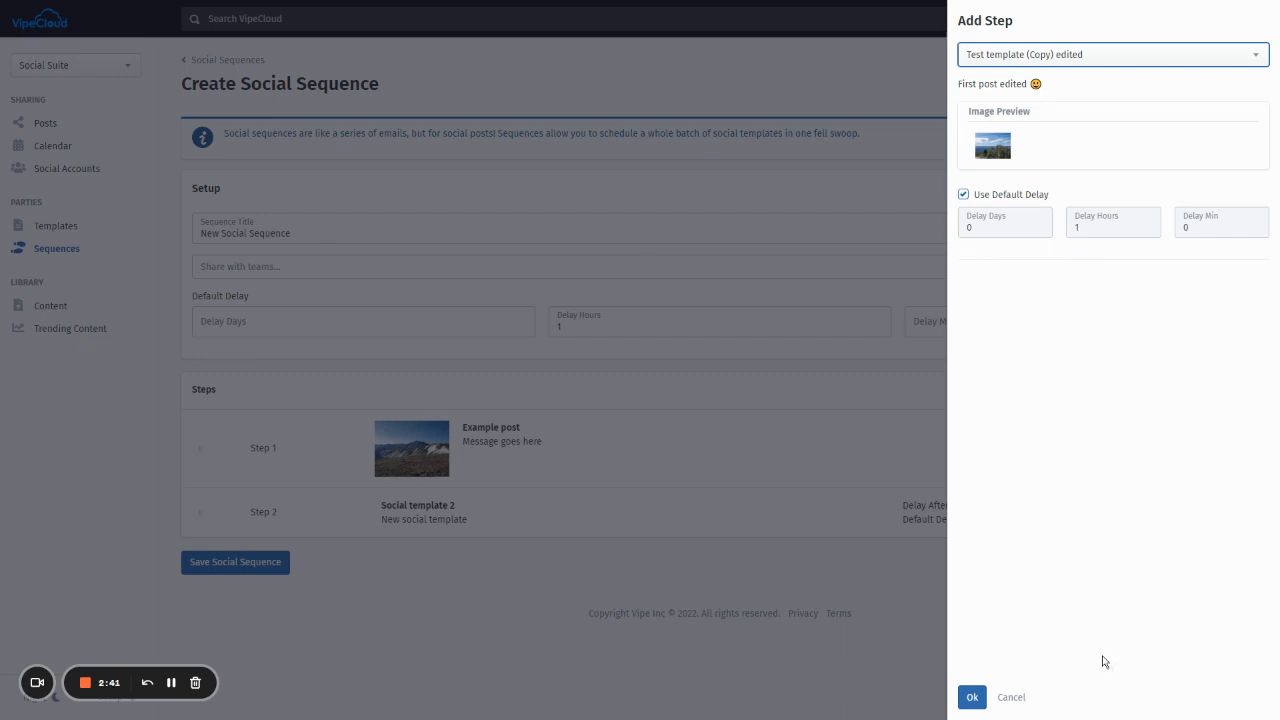
pyautogui.click(971, 697)
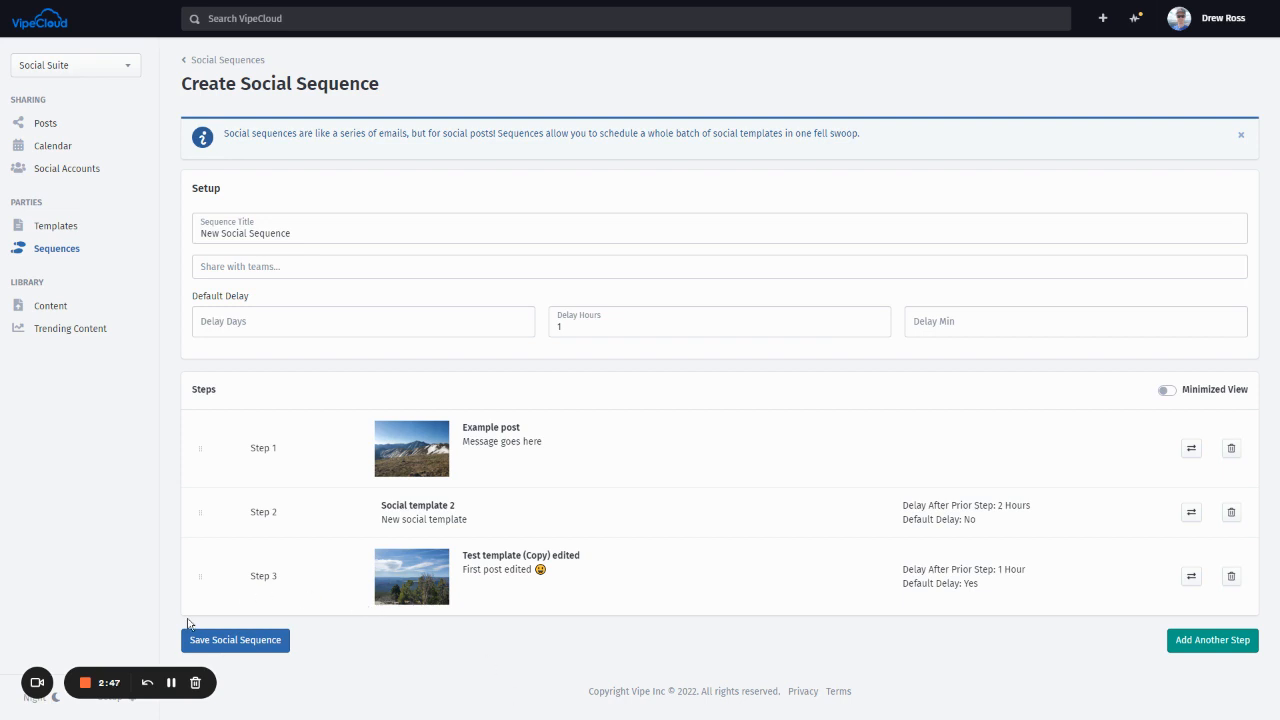
# - Save the sequence, then view New Social Sequence's row actions without deleting it
pyautogui.click(257, 644)
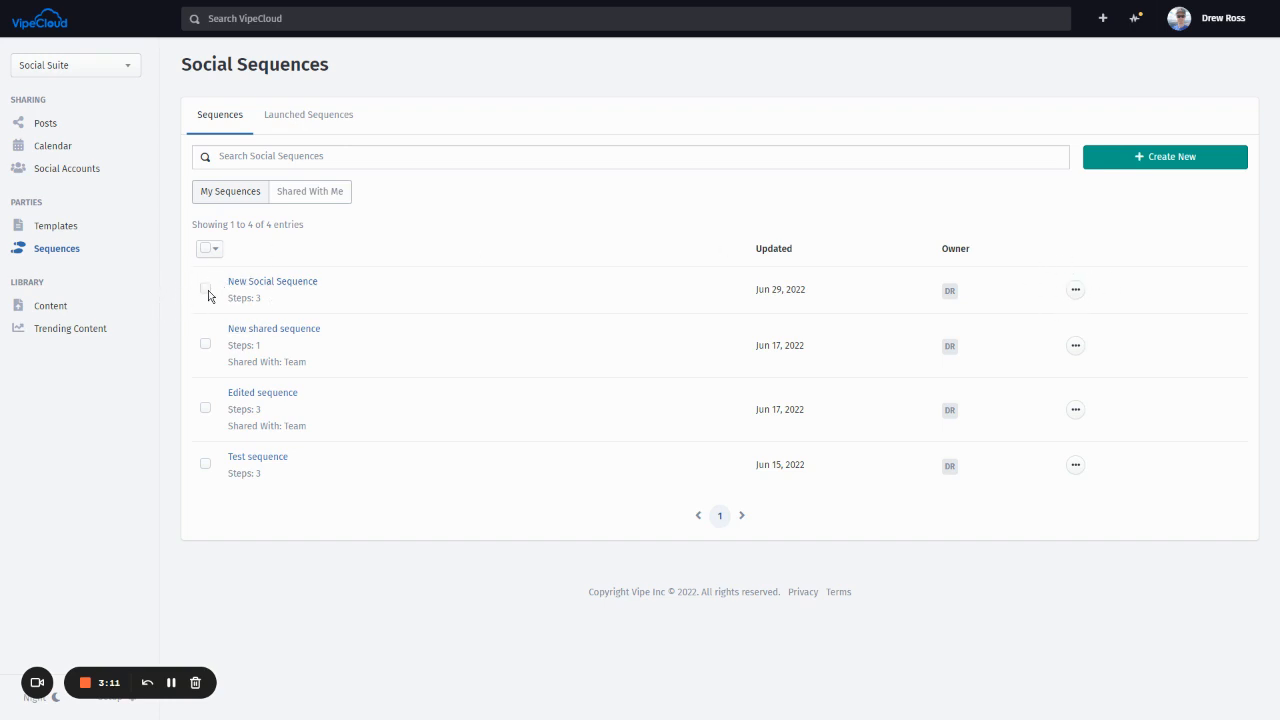
pyautogui.click(1075, 290)
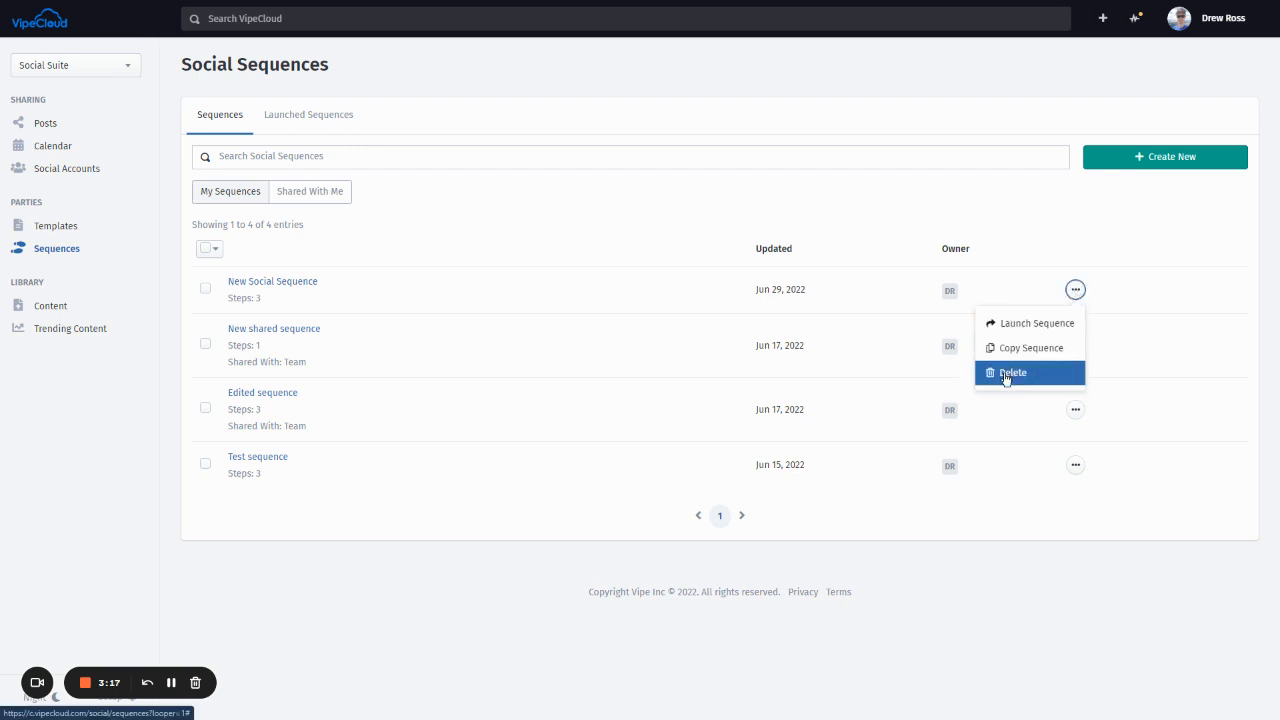
pyautogui.click(497, 216)
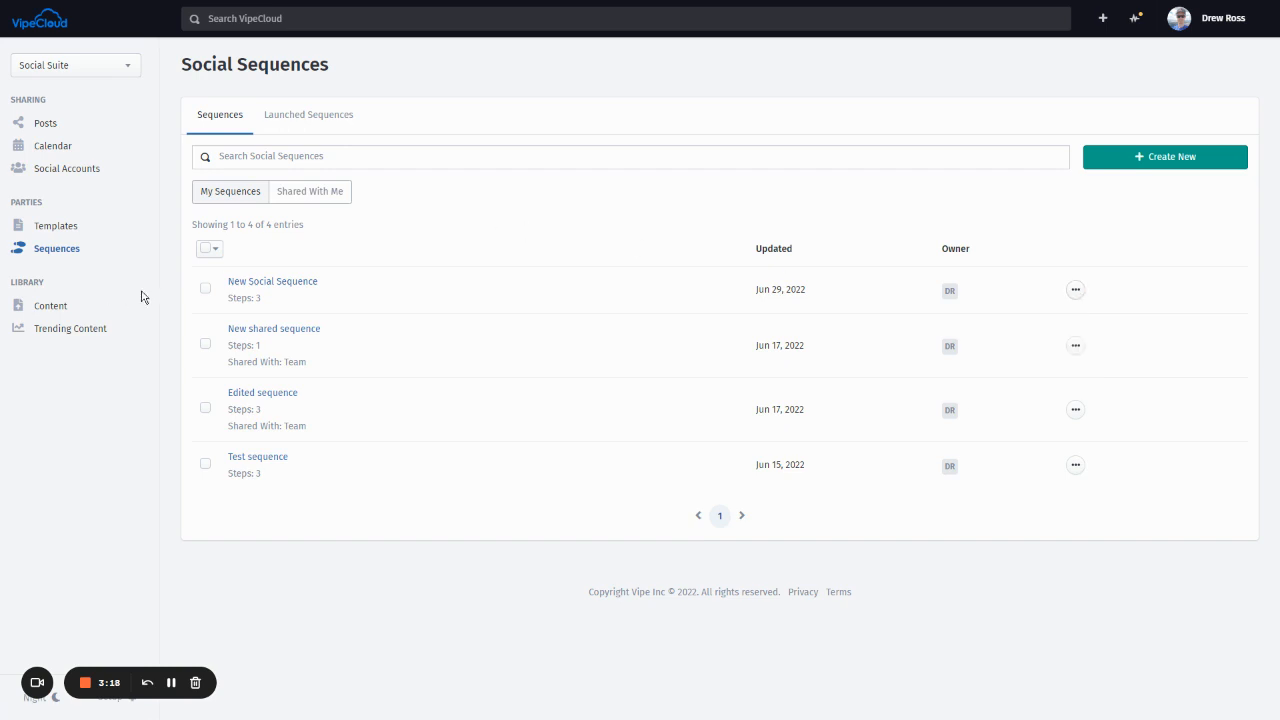
# - Select New Social Sequence and New shared sequence, view bulk actions, then reopen the row menu
pyautogui.click(207, 289)
pyautogui.click(206, 344)
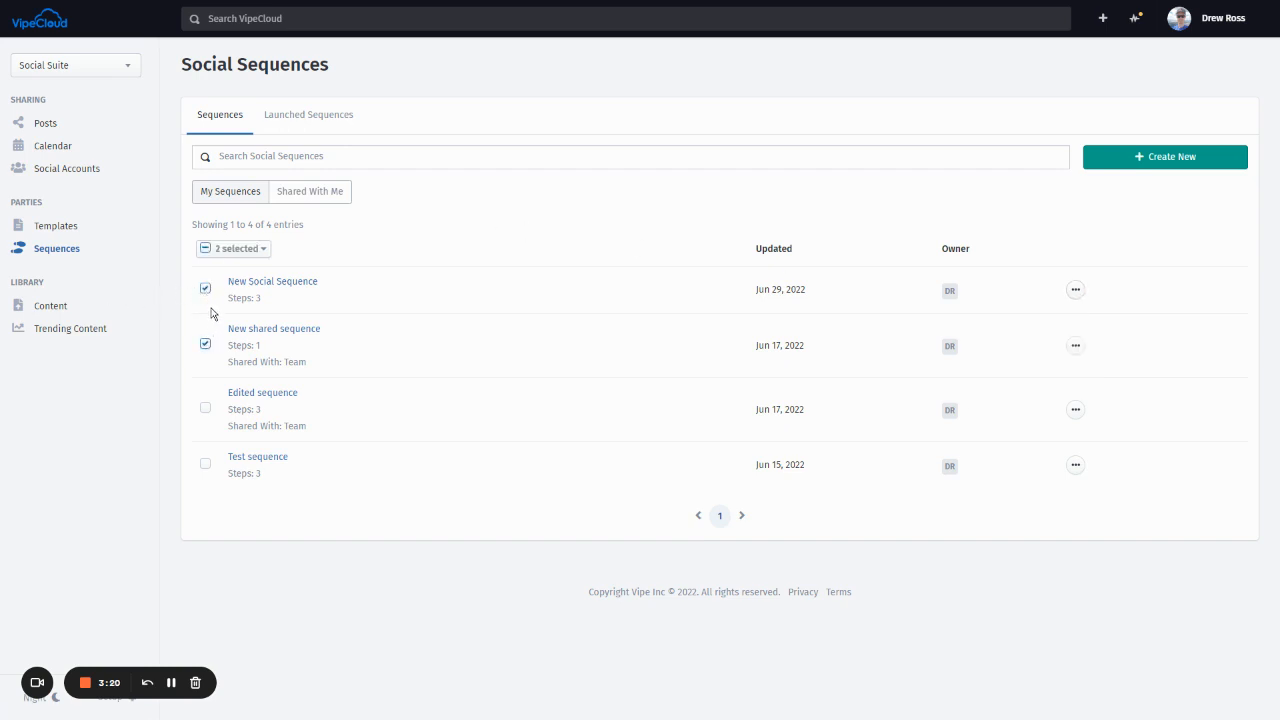
pyautogui.click(235, 250)
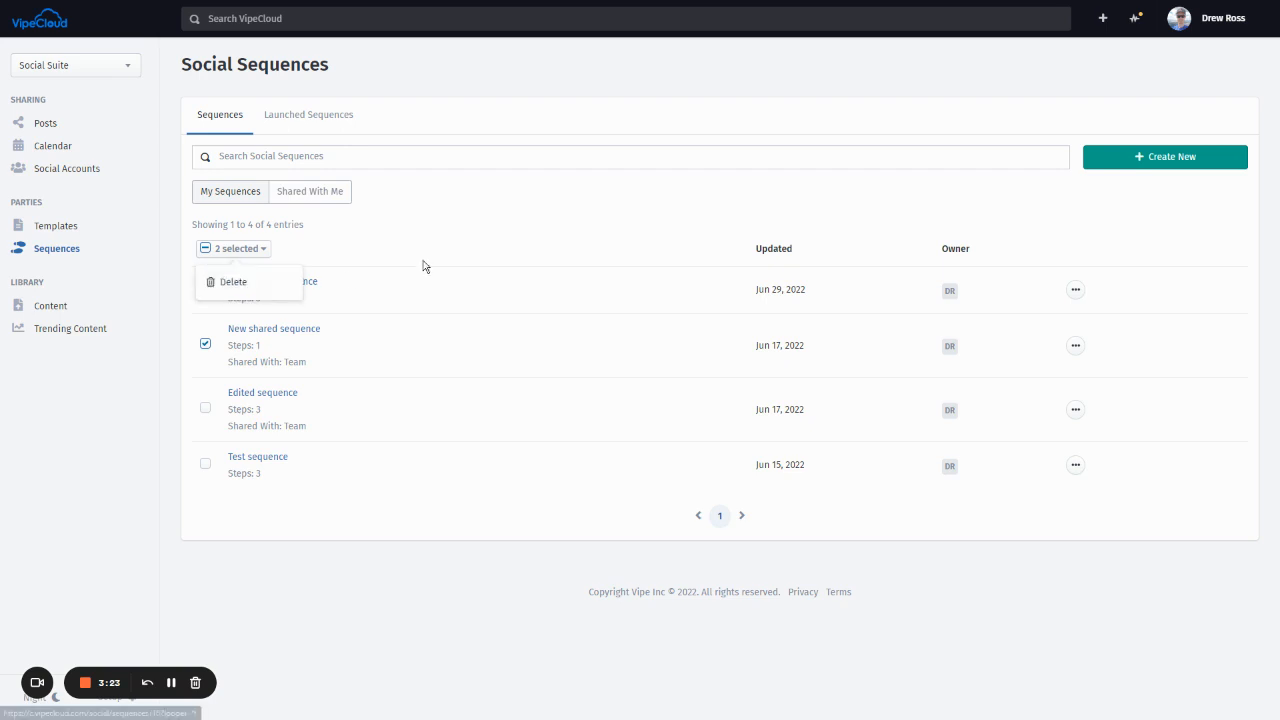
pyautogui.click(546, 240)
pyautogui.click(1075, 291)
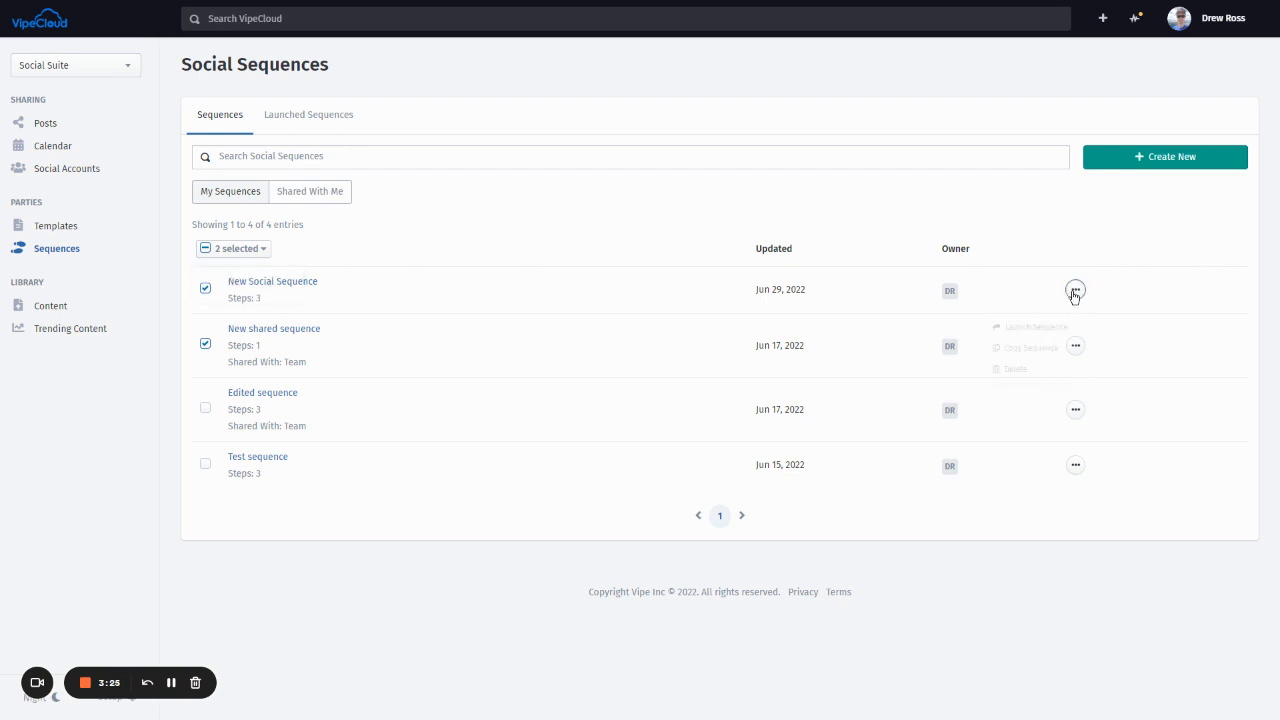
# - Launch New Social Sequence with Step 2's delay changed to 3 hours
pyautogui.click(1038, 325)
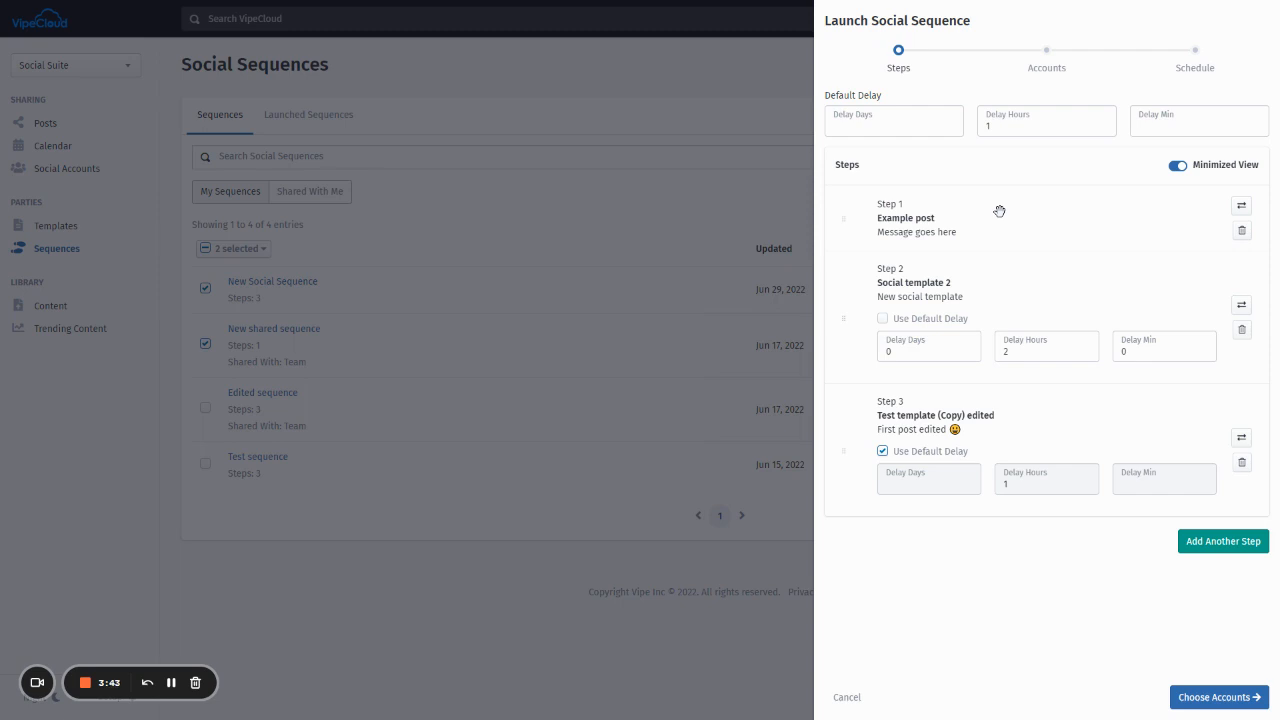
pyautogui.click(1022, 347)
pyautogui.press('BackSpace')
pyautogui.write('3')
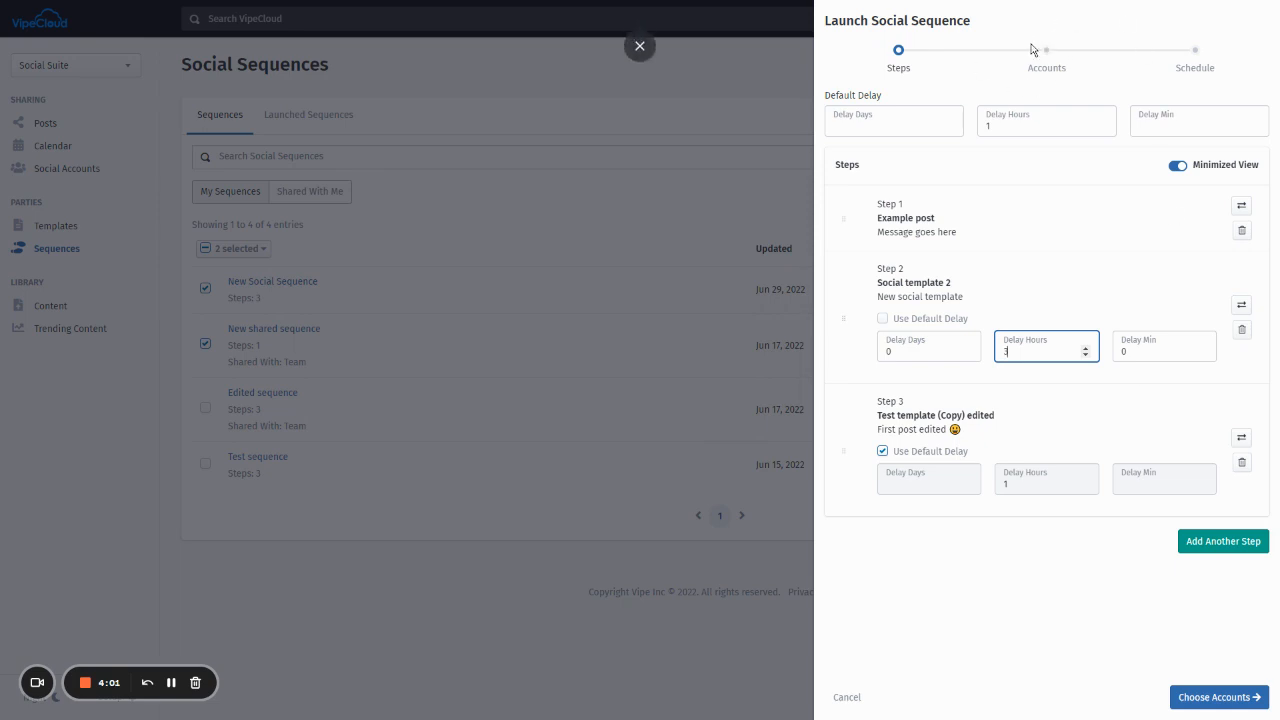
pyautogui.click(1206, 700)
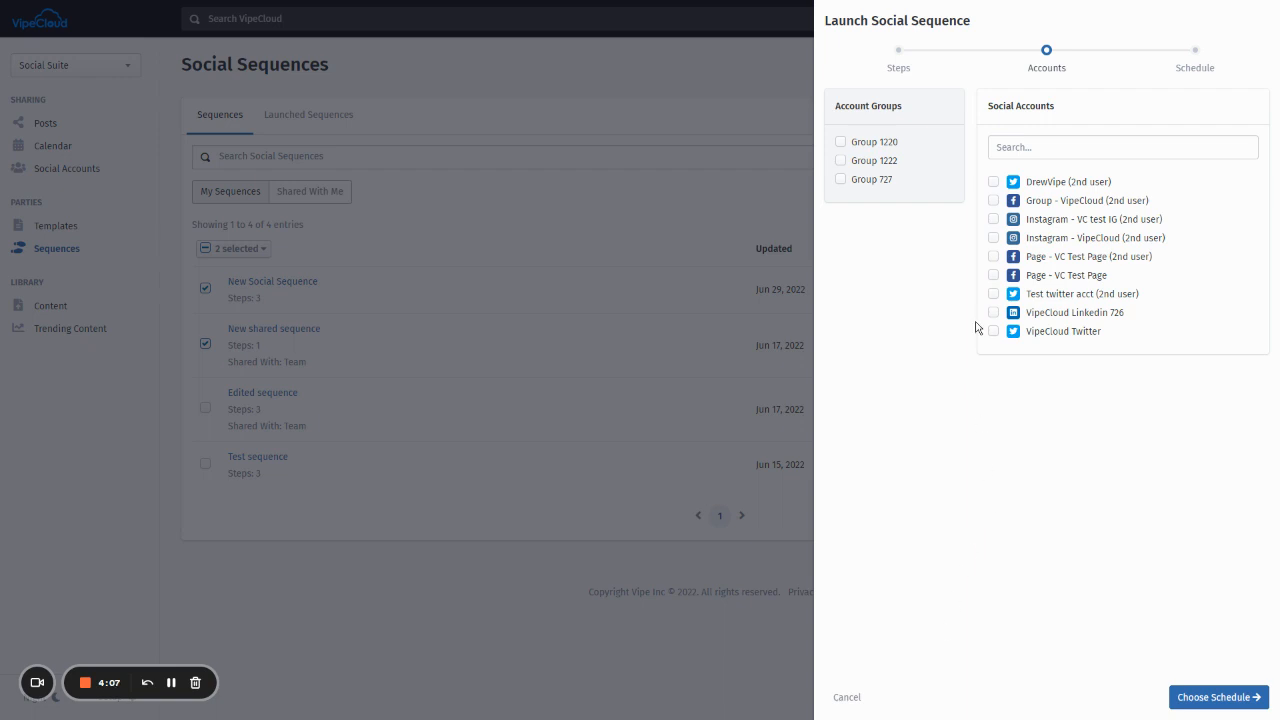
# - Schedule the sequence on Test twitter acct starting 07/29/2022 at 10:50 AM
pyautogui.click(993, 295)
pyautogui.click(1235, 707)
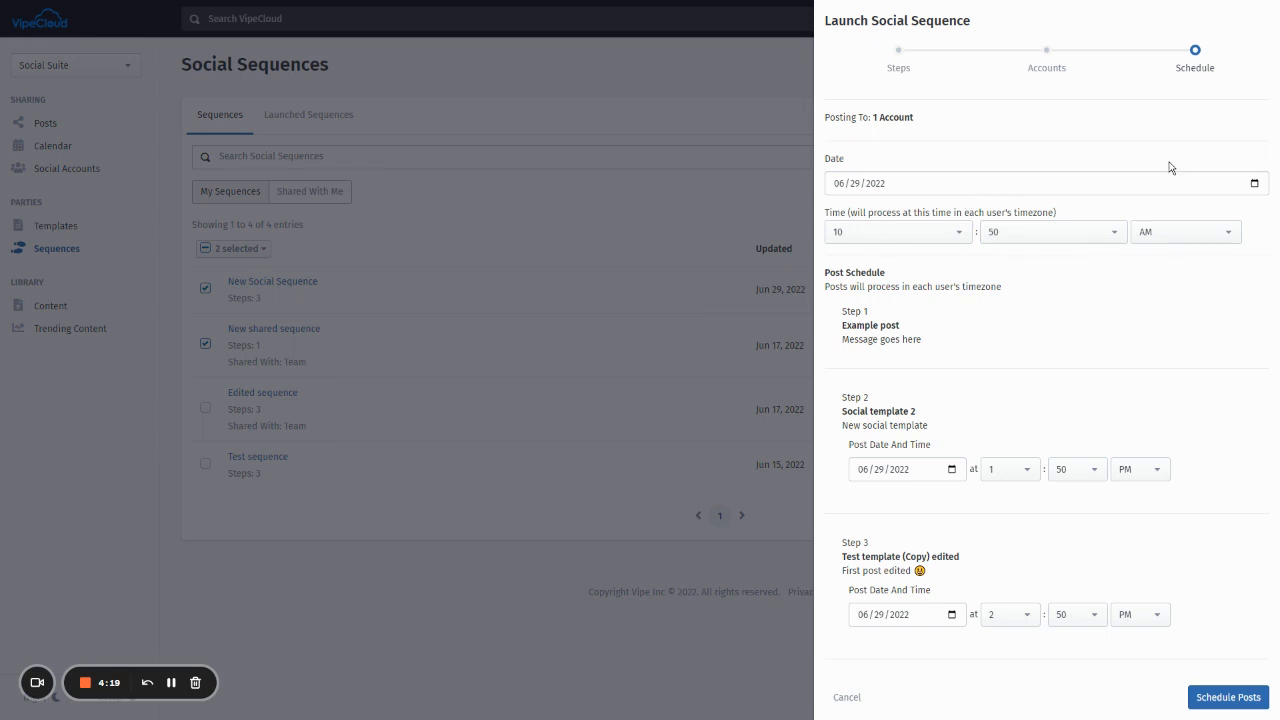
pyautogui.click(839, 184)
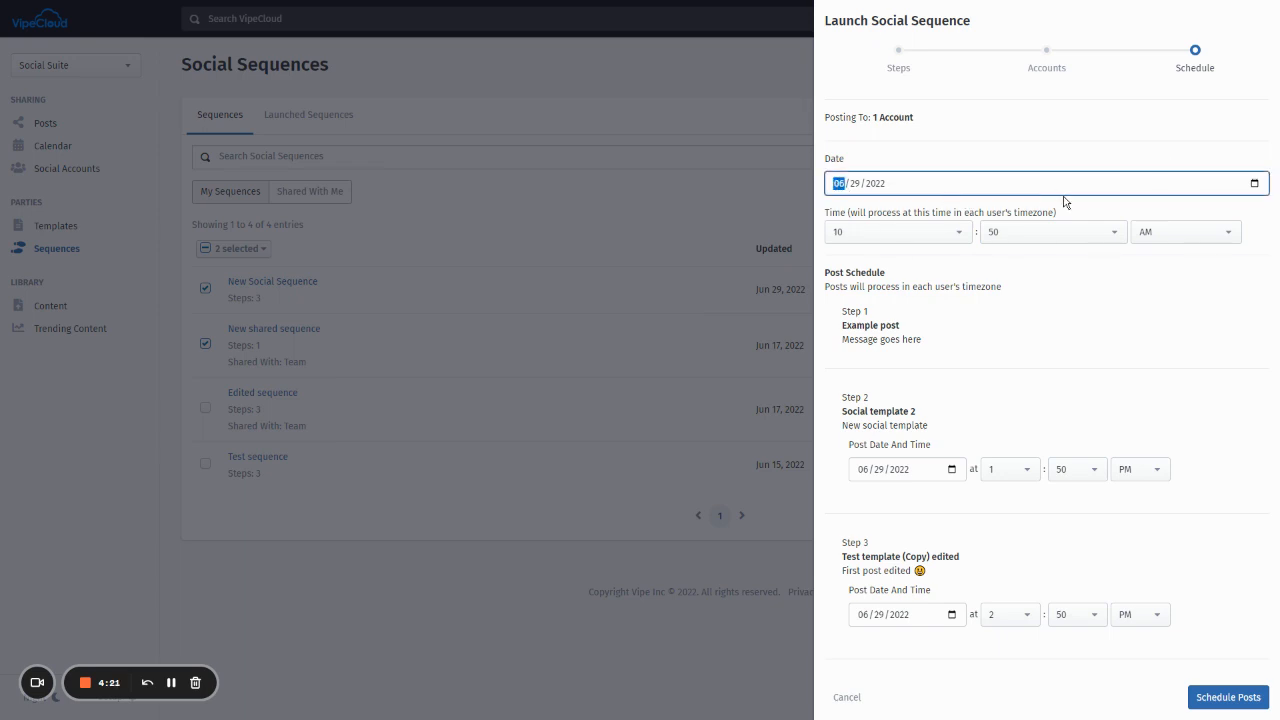
pyautogui.write('07')
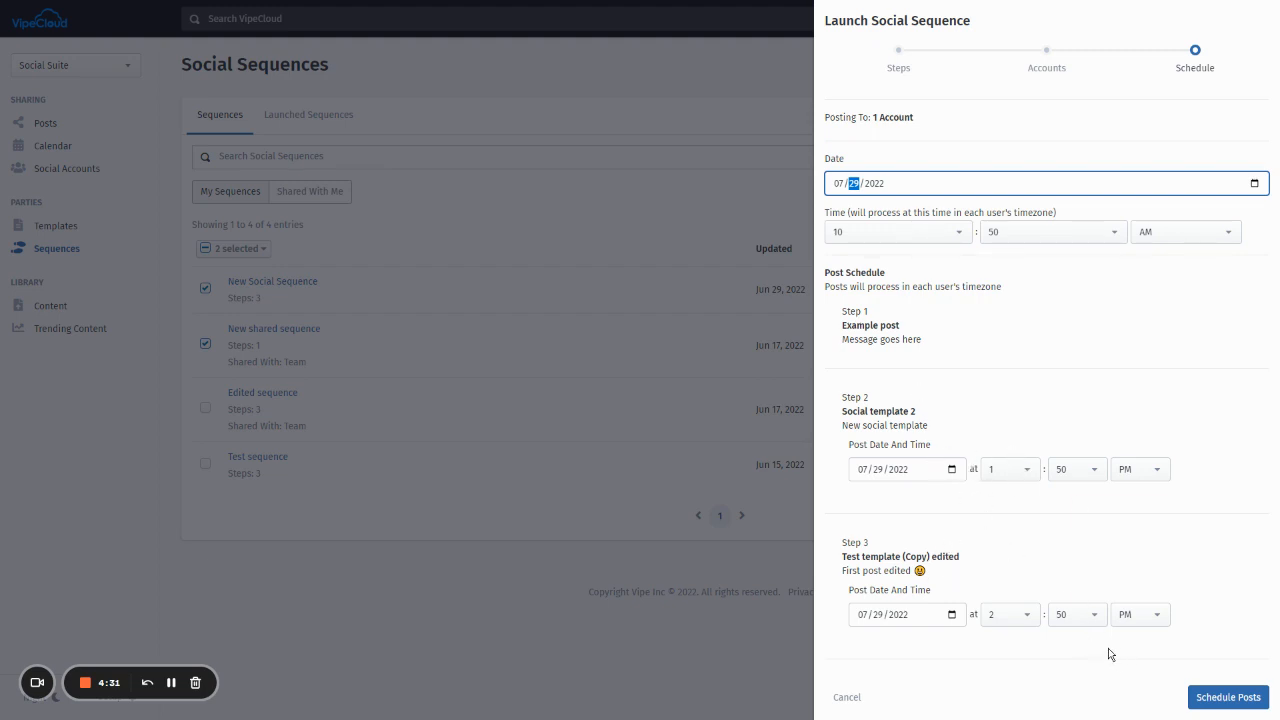
pyautogui.click(1245, 700)
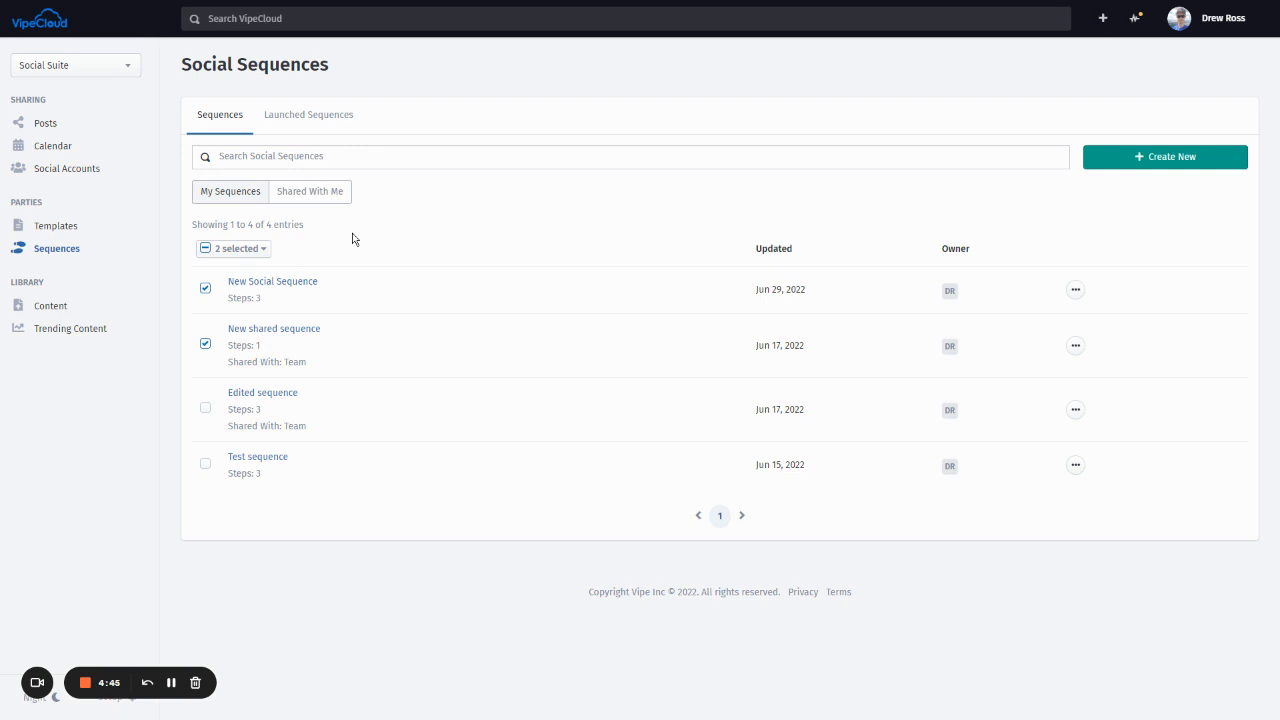
# - Switch to the Launched Sequences tab to check the scheduled sequence
pyautogui.click(315, 118)
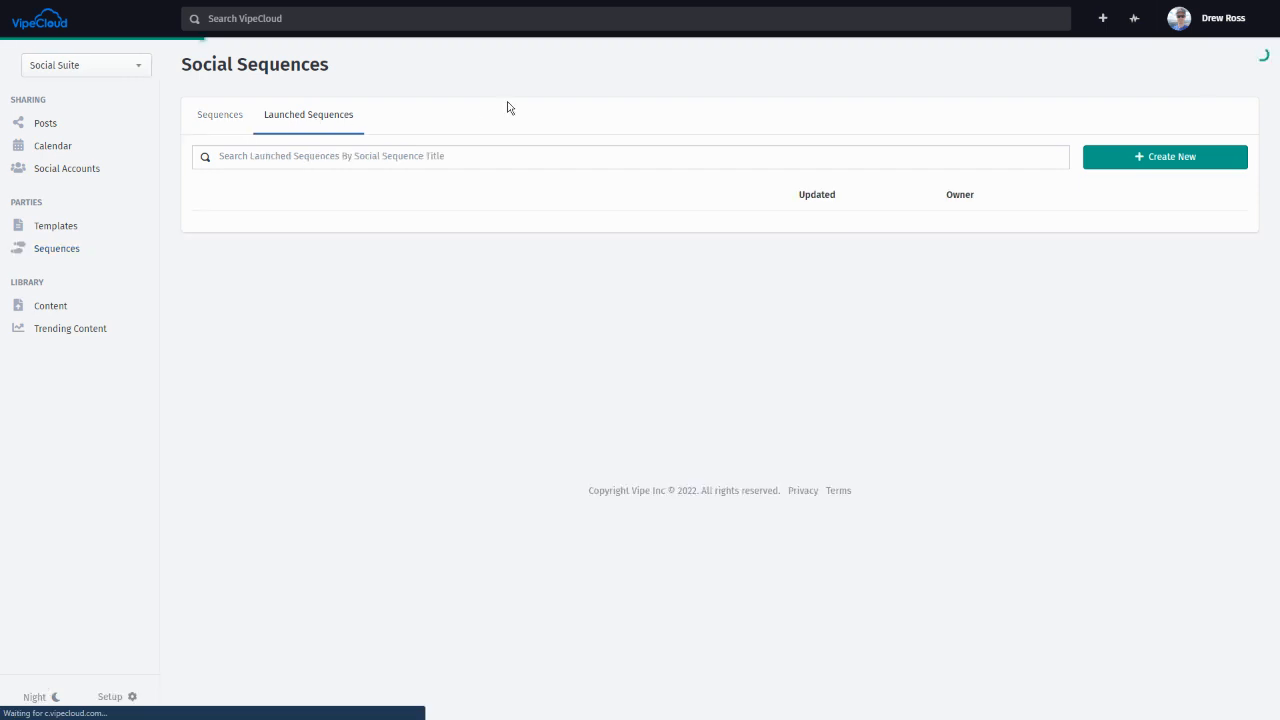